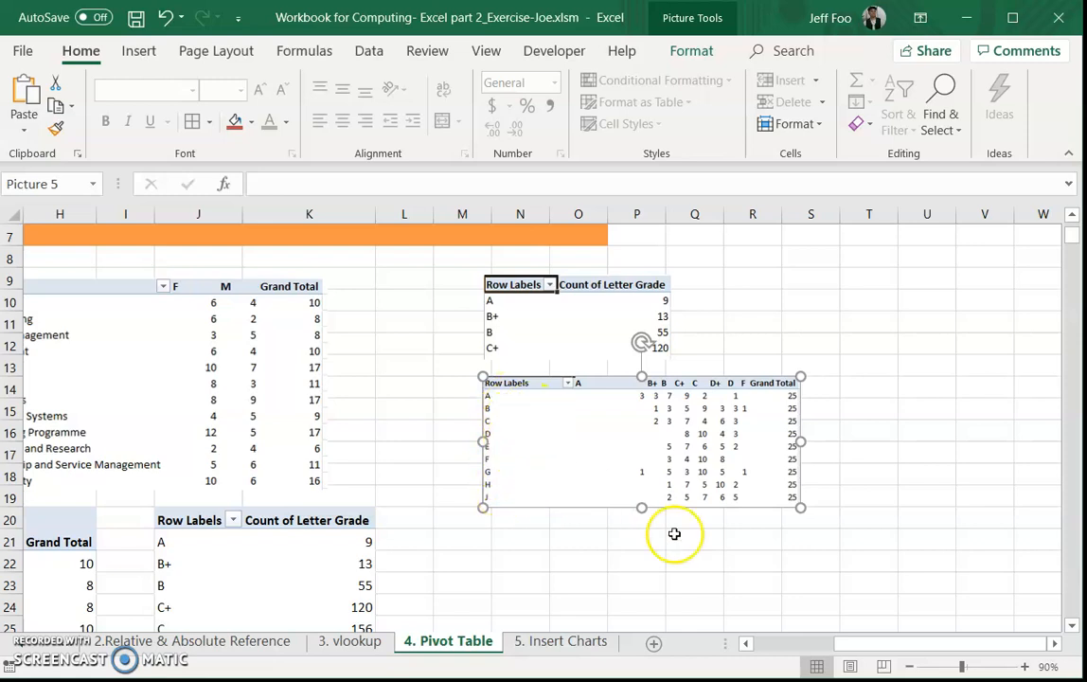
- Review the exercise 4 instruction, grade distribution by class, and its sample table with letter grades across the columns
drag(862, 644, 781, 645)
scroll(459, 468, up, 2)
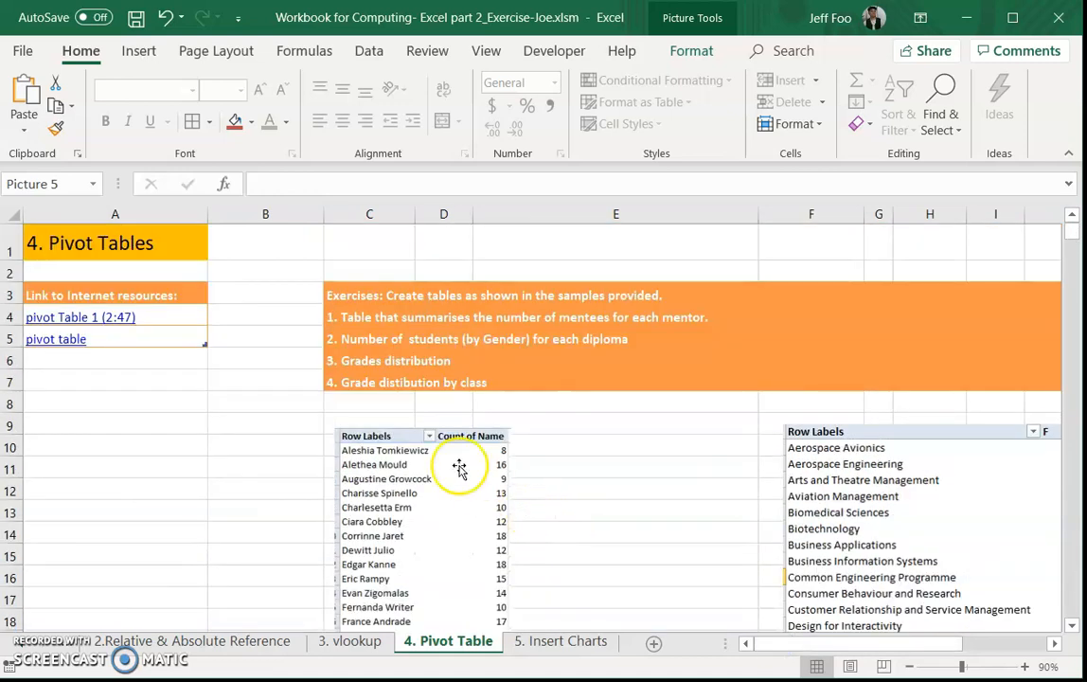
click(352, 386)
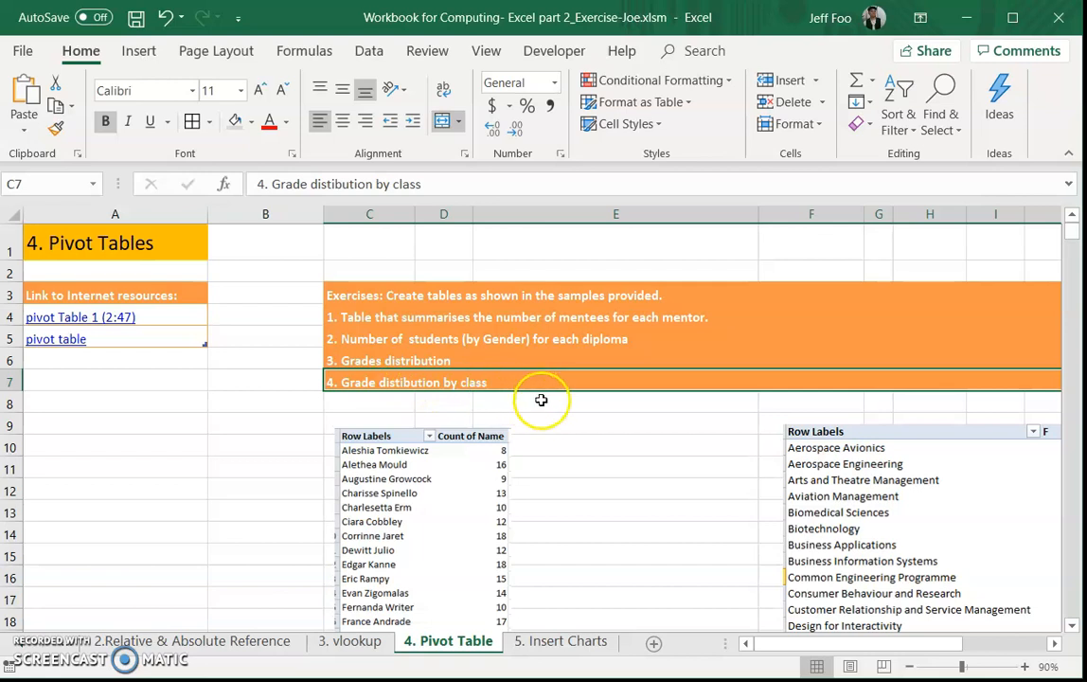
drag(805, 646, 916, 639)
scroll(792, 520, down, 2)
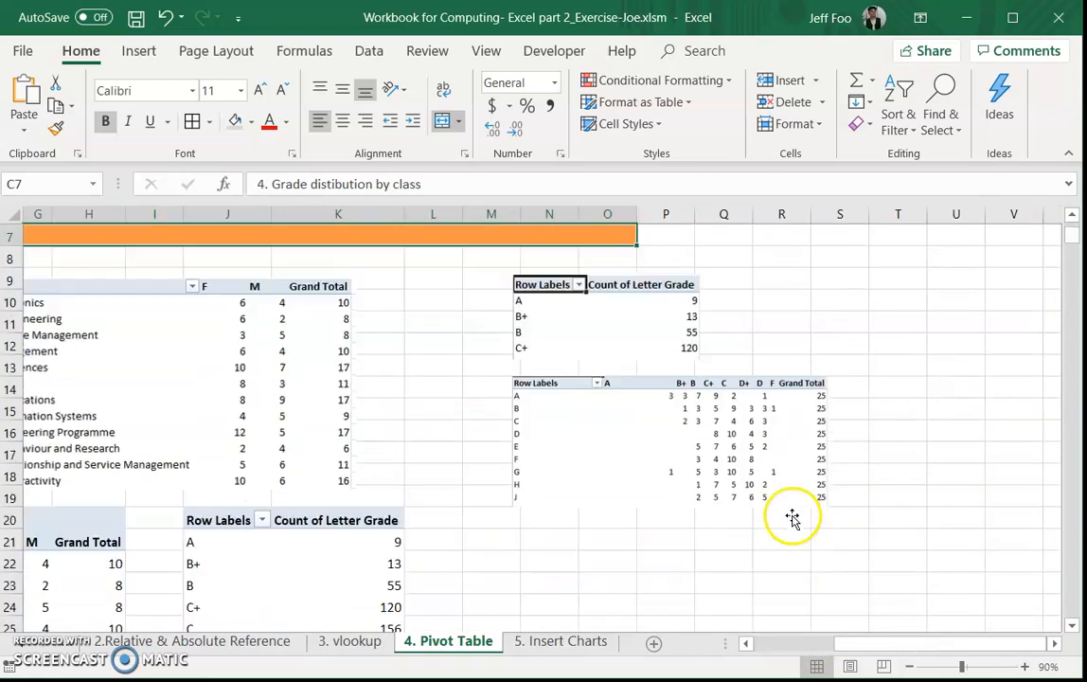
click(563, 407)
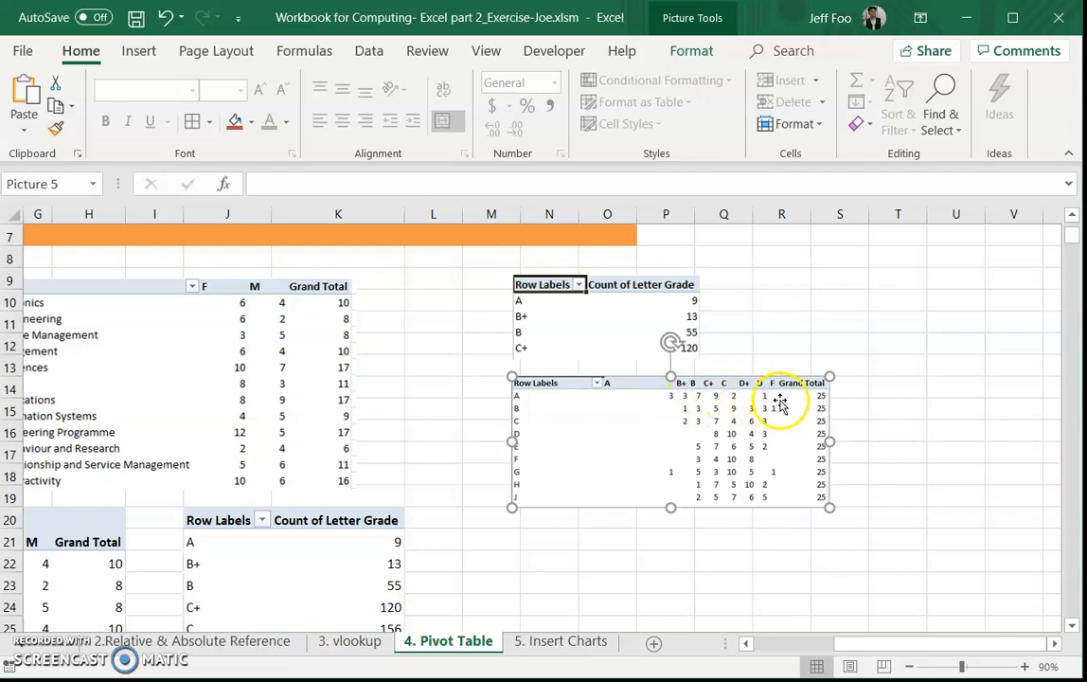
- Start a new PivotTable placed at cell M21 of the existing 4. Pivot Table worksheet
click(480, 538)
click(481, 516)
click(479, 537)
click(483, 516)
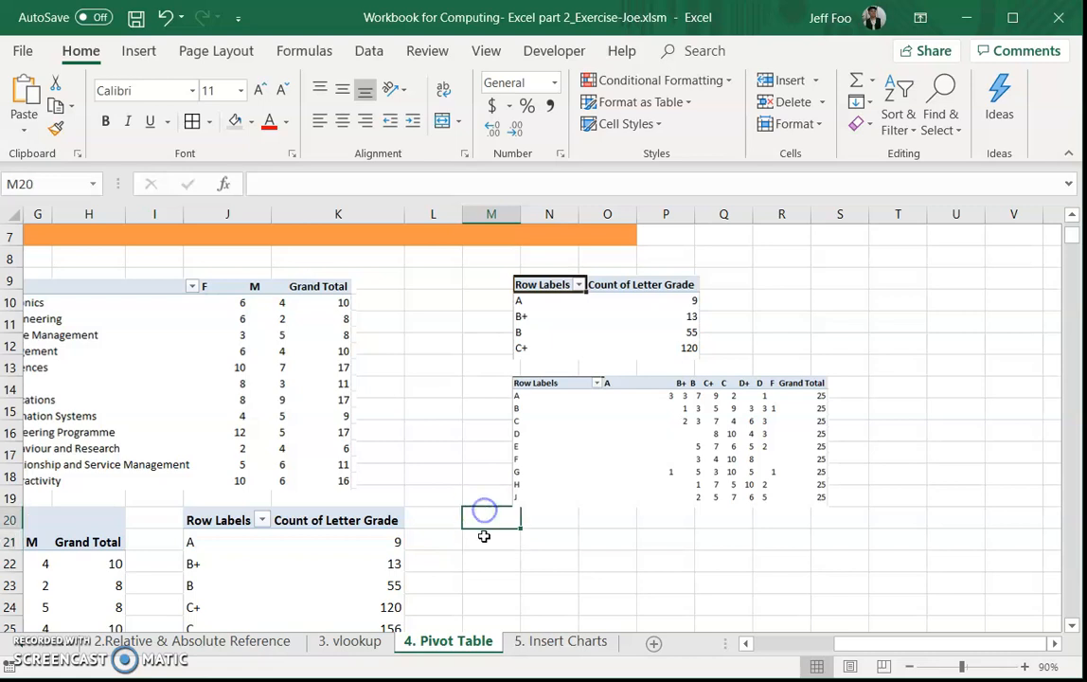
click(493, 537)
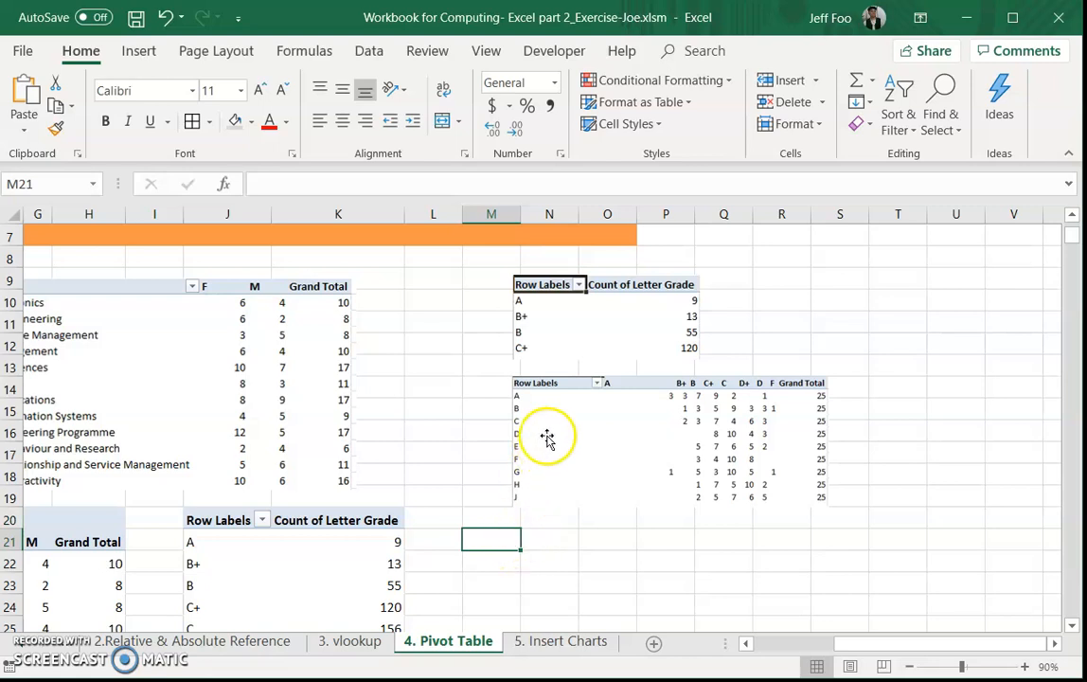
scroll(496, 538, down, 1)
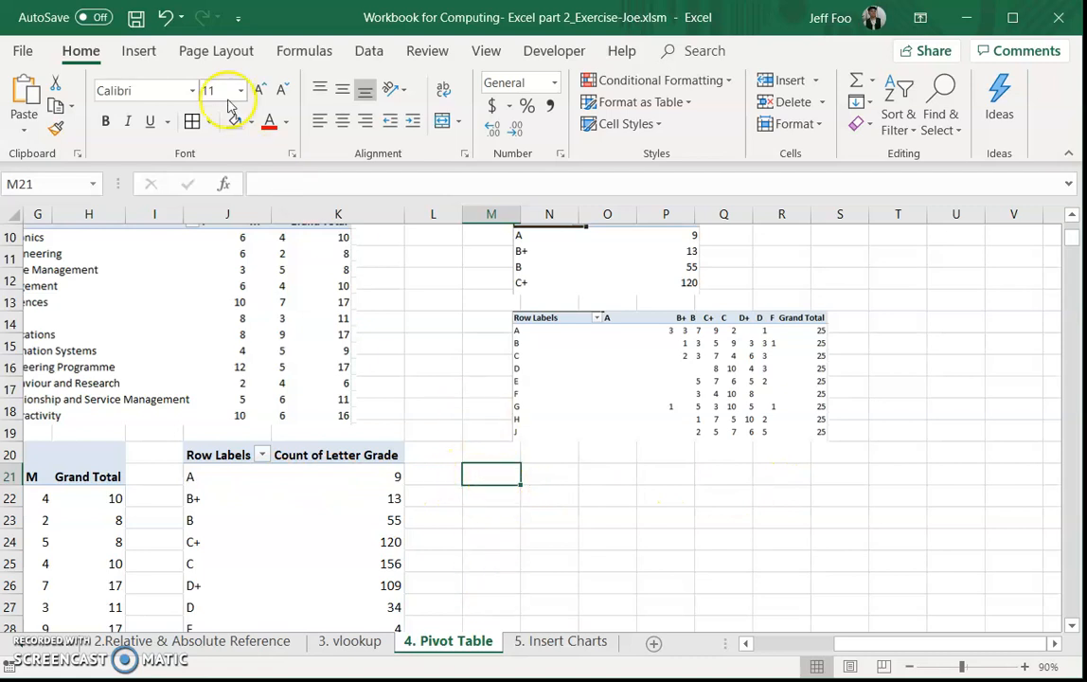
click(139, 53)
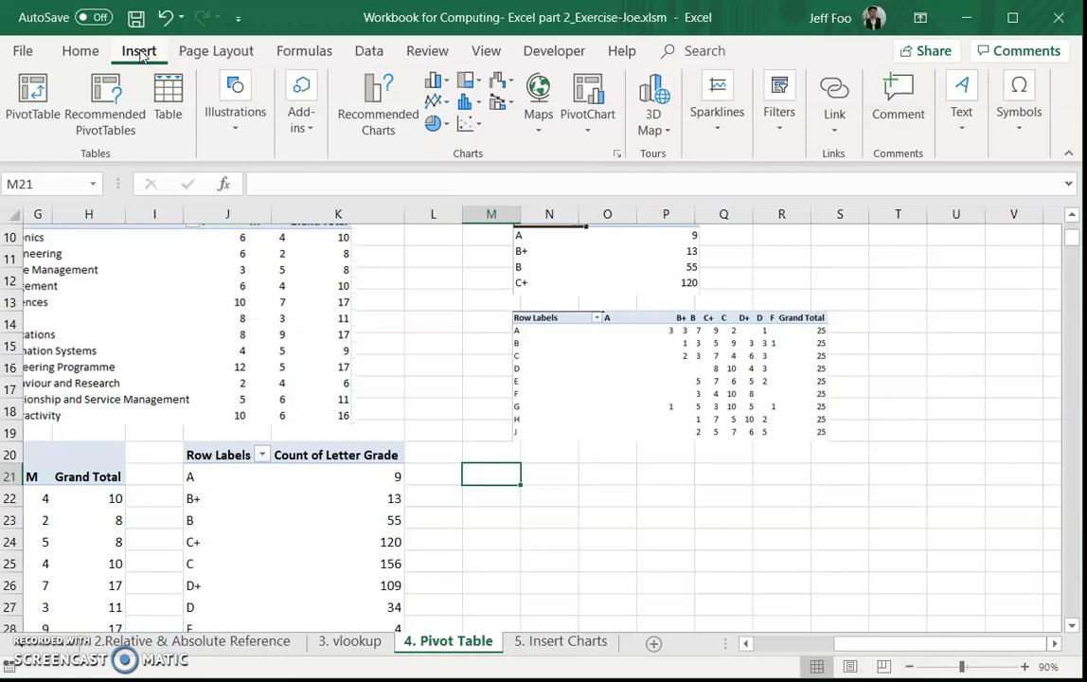
click(36, 90)
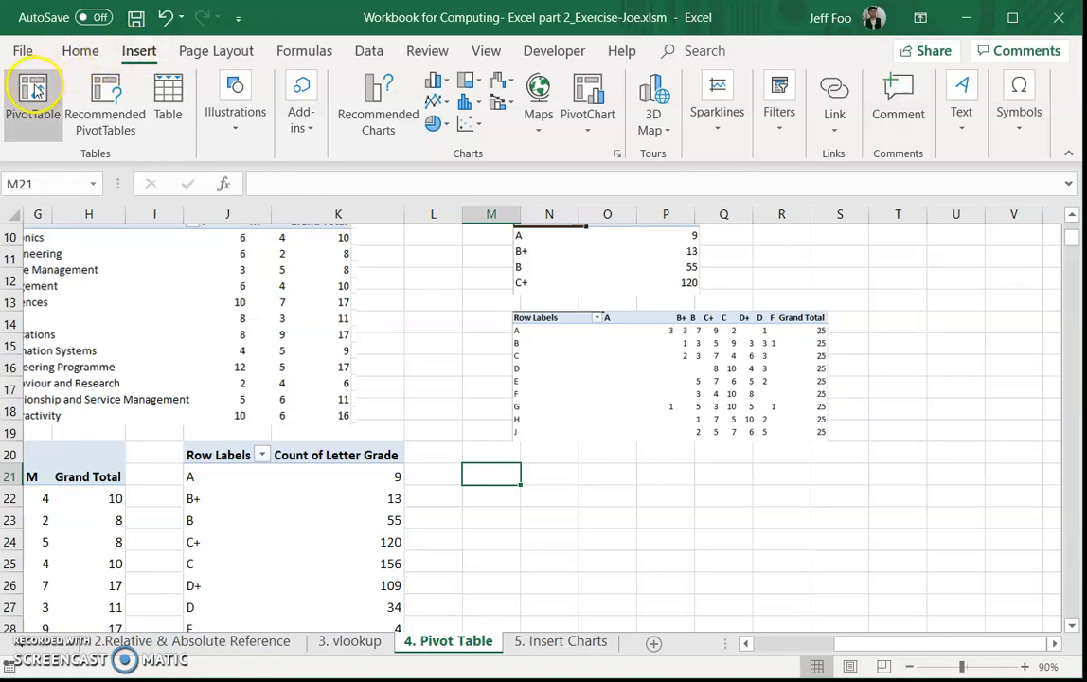
click(34, 95)
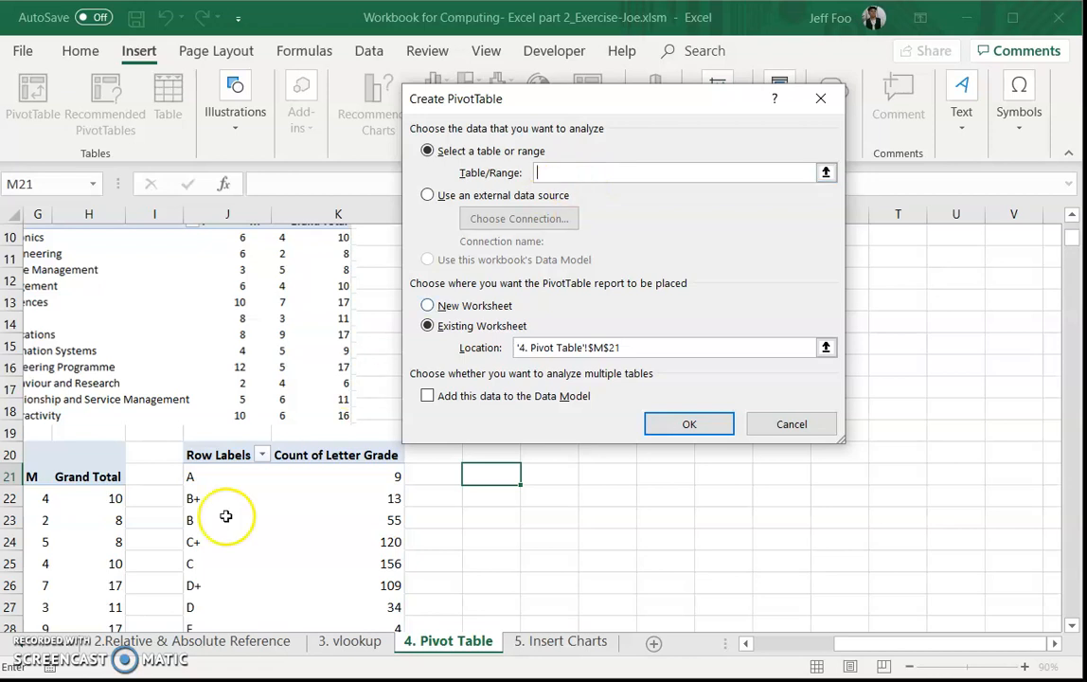
- Set the source to range C5:T505 on sheet 1. Paste Special & Data Types and create the PivotTable
click(21, 642)
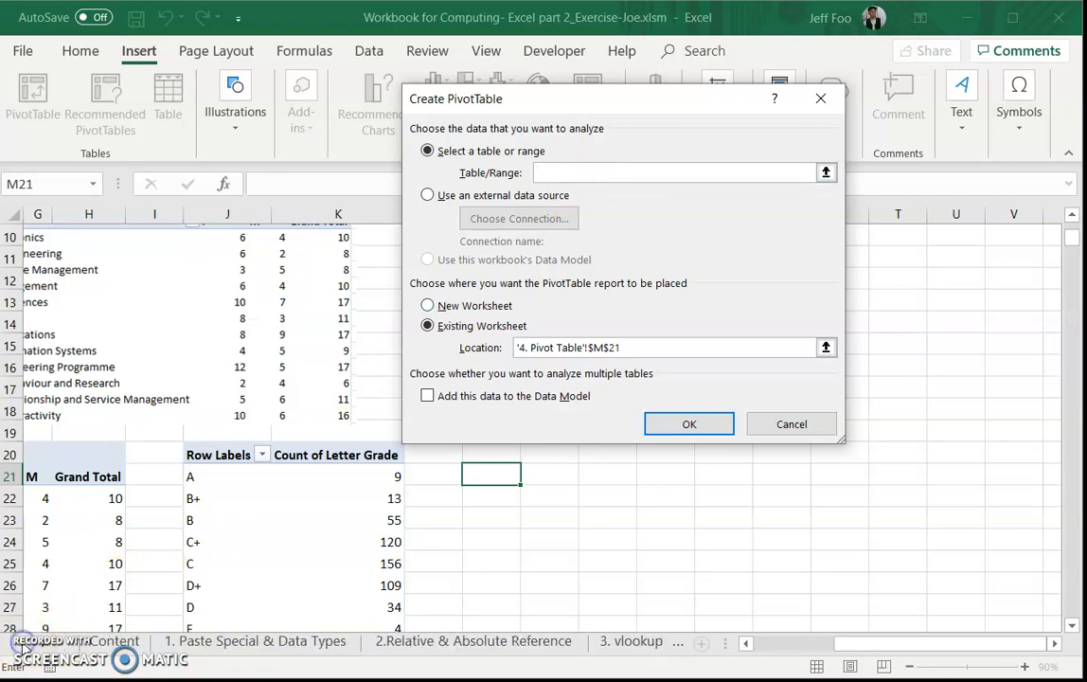
click(257, 643)
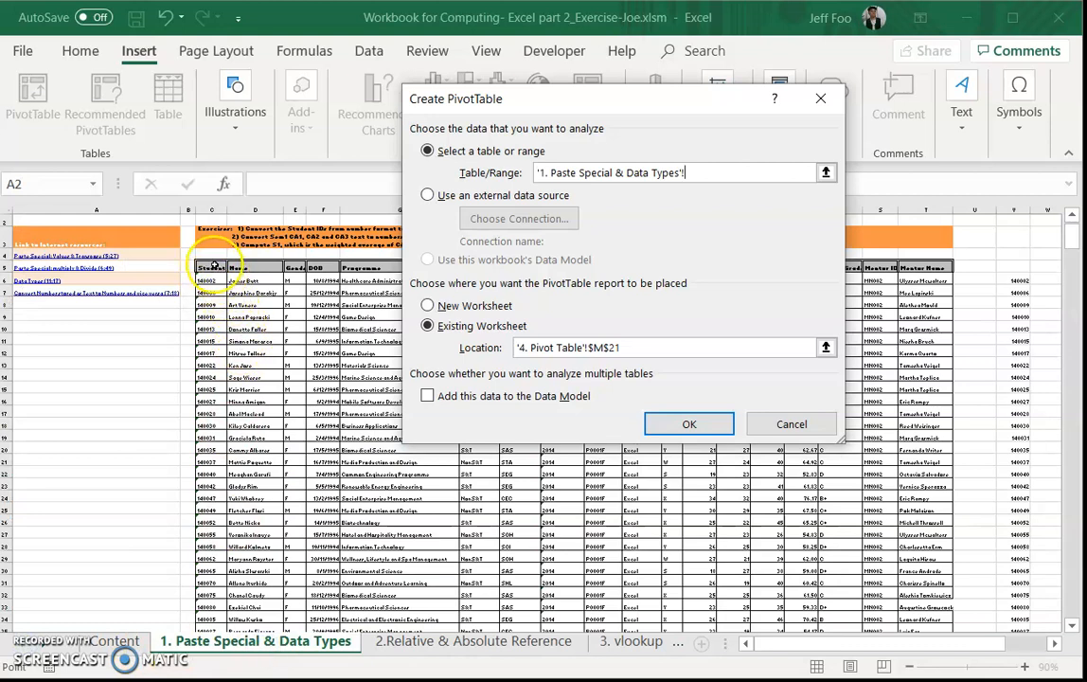
drag(213, 267, 942, 667)
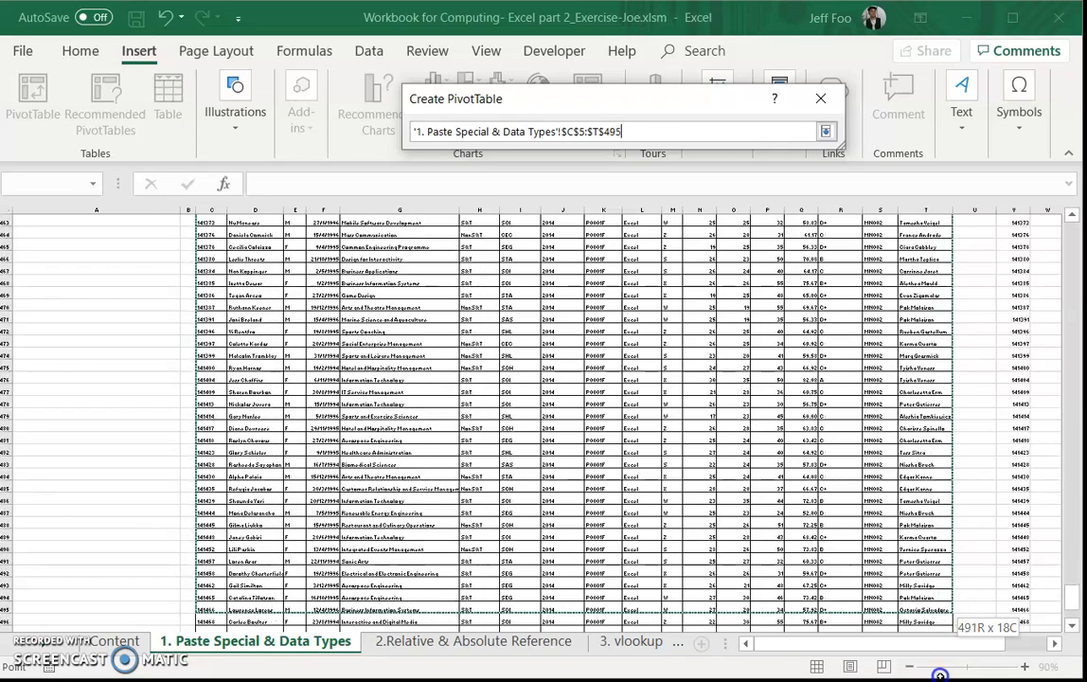
drag(940, 674, 938, 596)
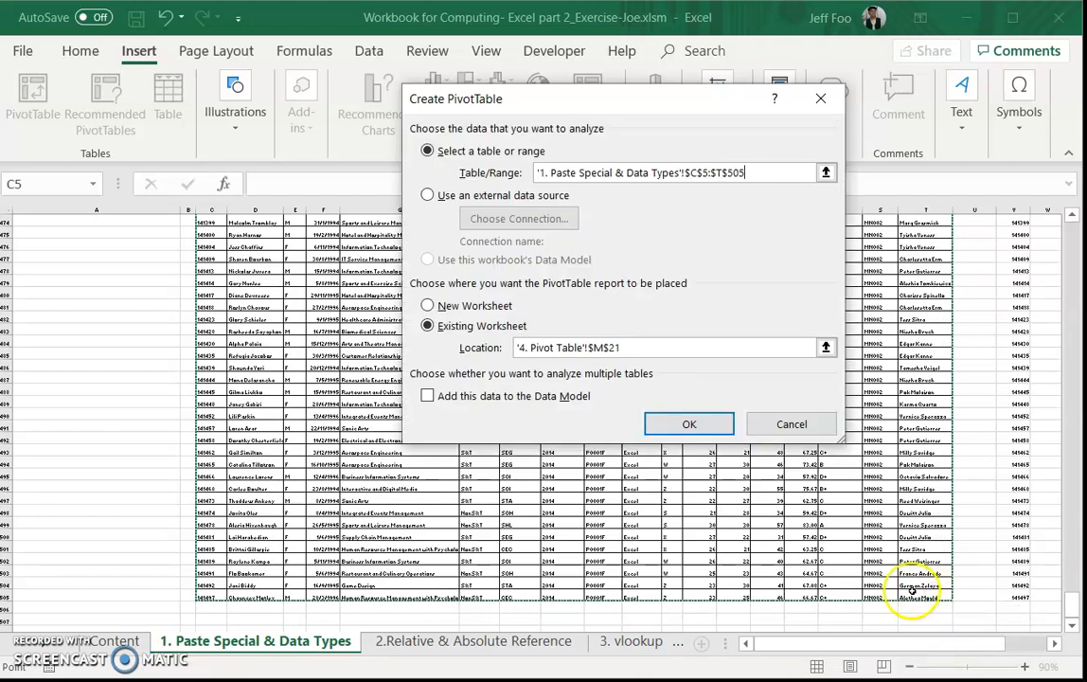
click(689, 422)
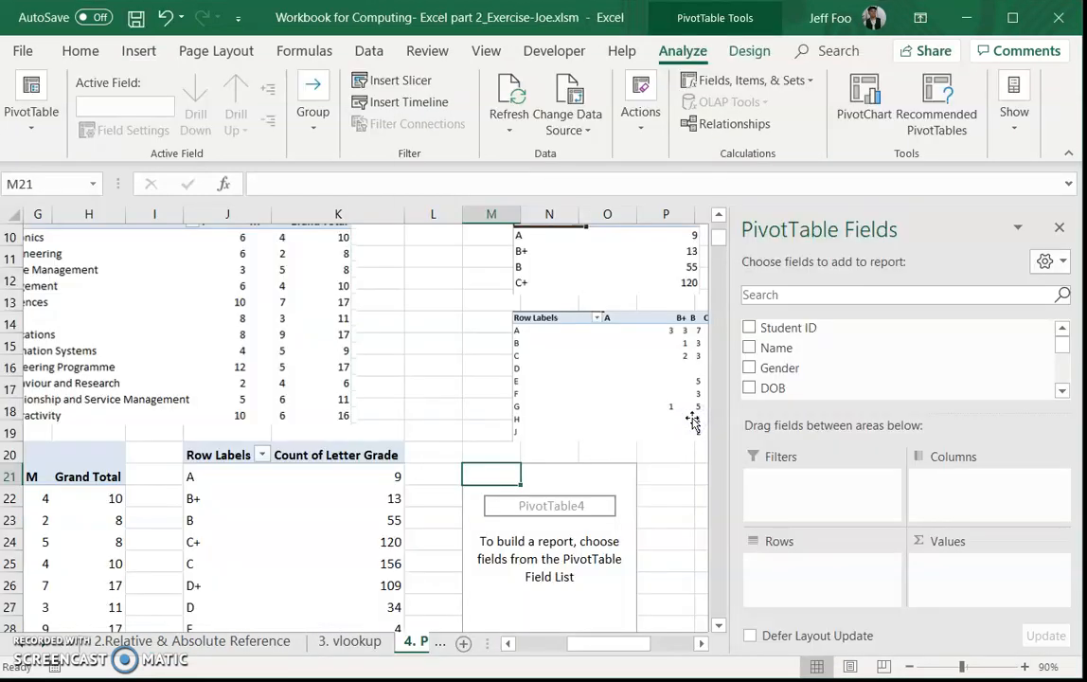
- Add the Class field to the rows of the new PivotTable
drag(626, 644, 651, 644)
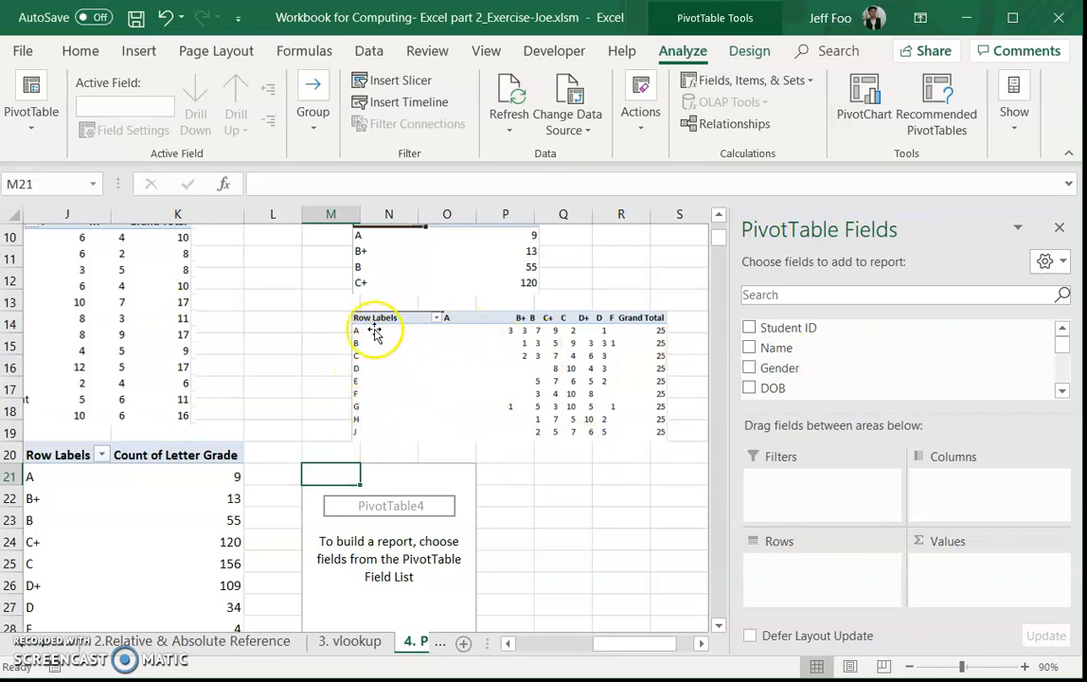
click(1062, 390)
click(1062, 390)
click(1062, 390)
click(1062, 390)
click(1062, 390)
click(1062, 390)
click(1063, 390)
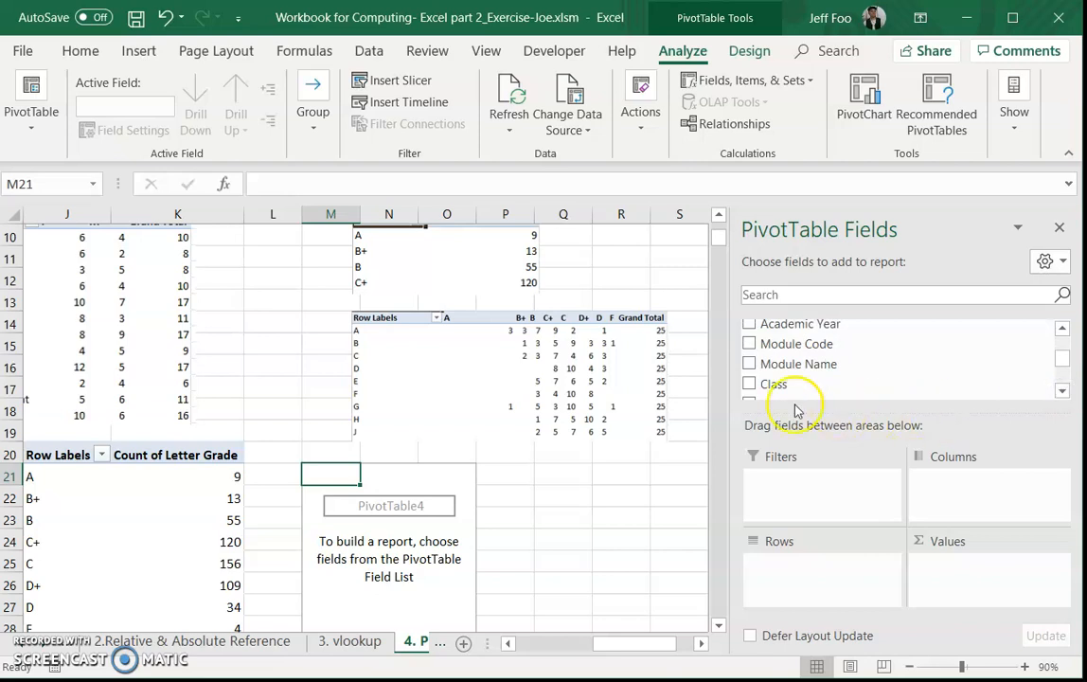
click(749, 384)
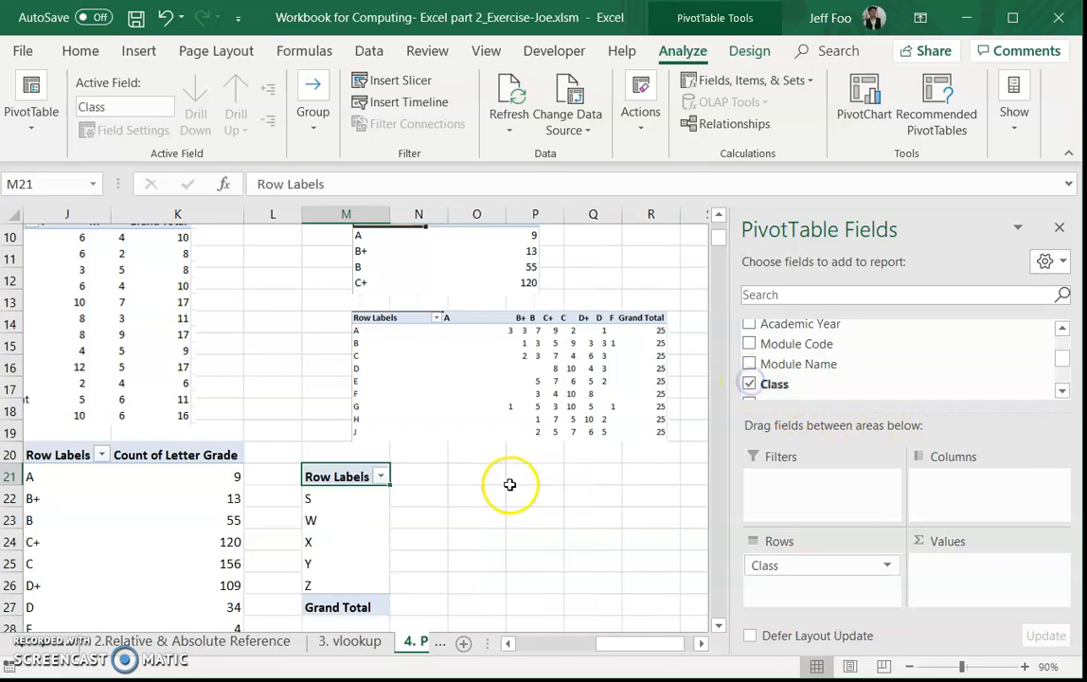
- Try Letter Grade as a second row field beneath Class, and remove it from the PivotTable again
scroll(317, 530, up, 1)
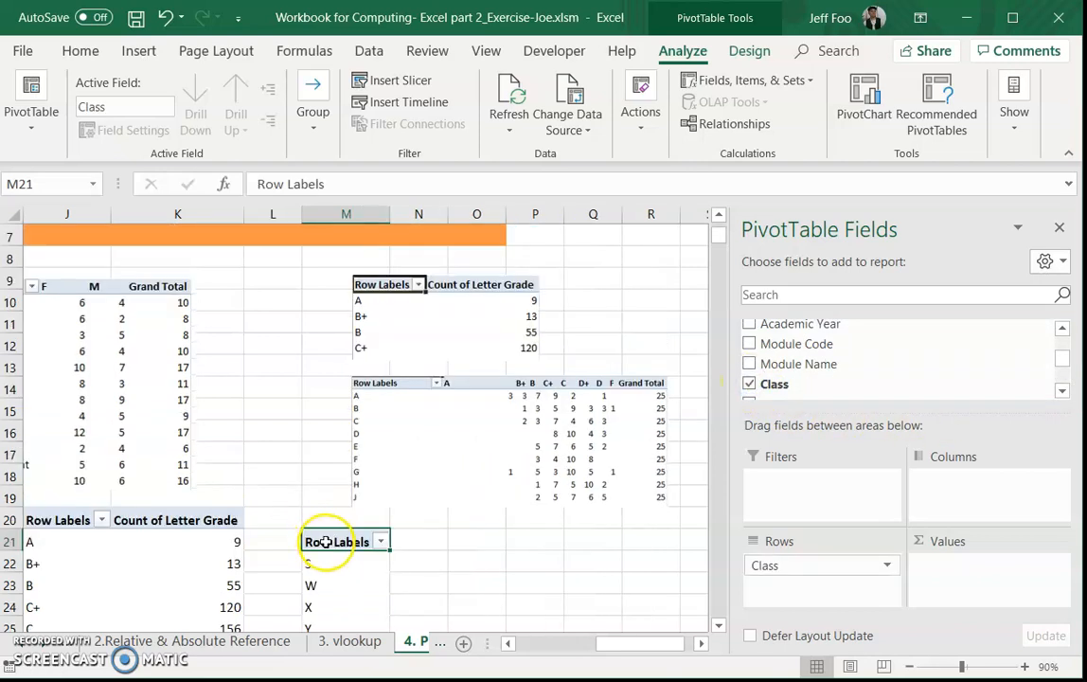
scroll(324, 542, down, 1)
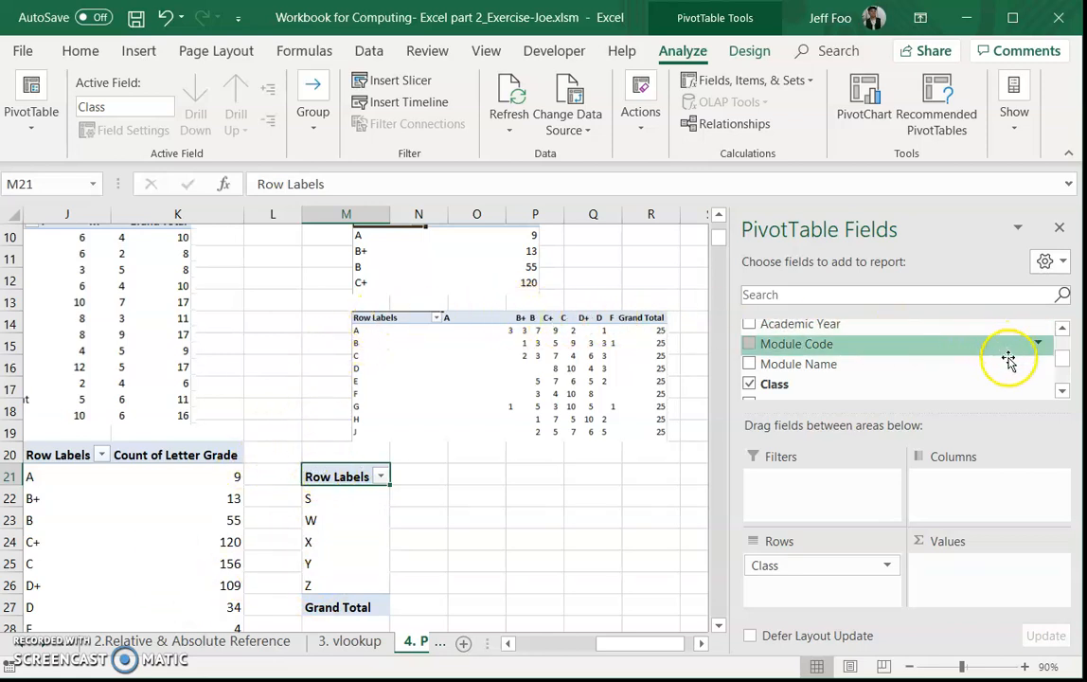
click(1062, 392)
click(1062, 392)
click(1062, 392)
click(1062, 392)
click(1062, 392)
click(1062, 394)
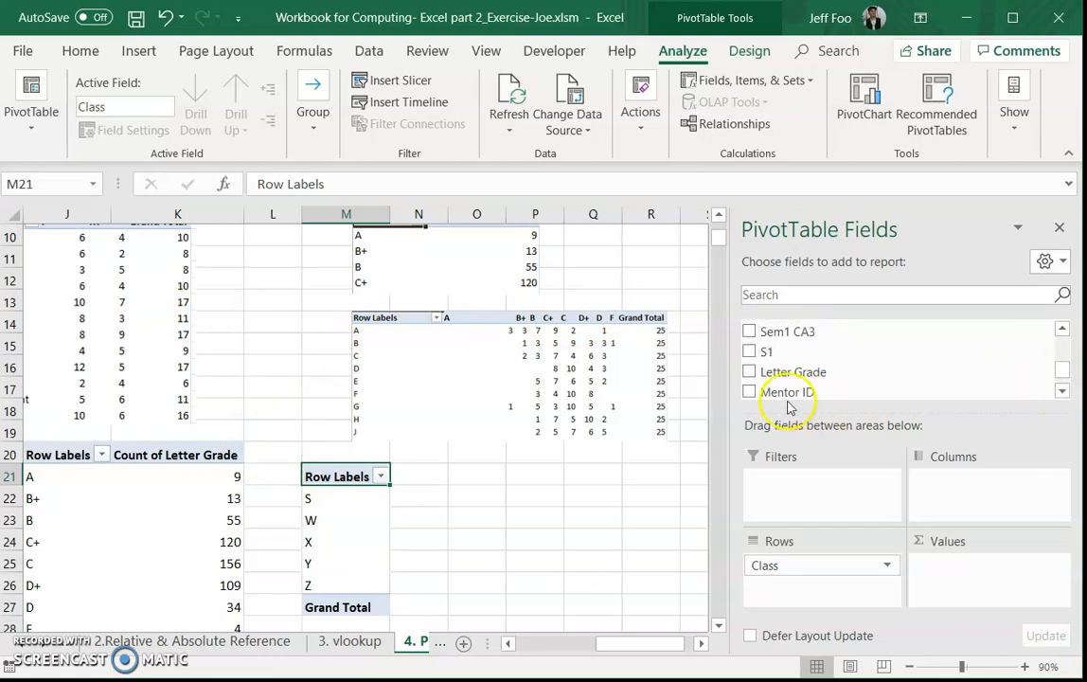
click(749, 373)
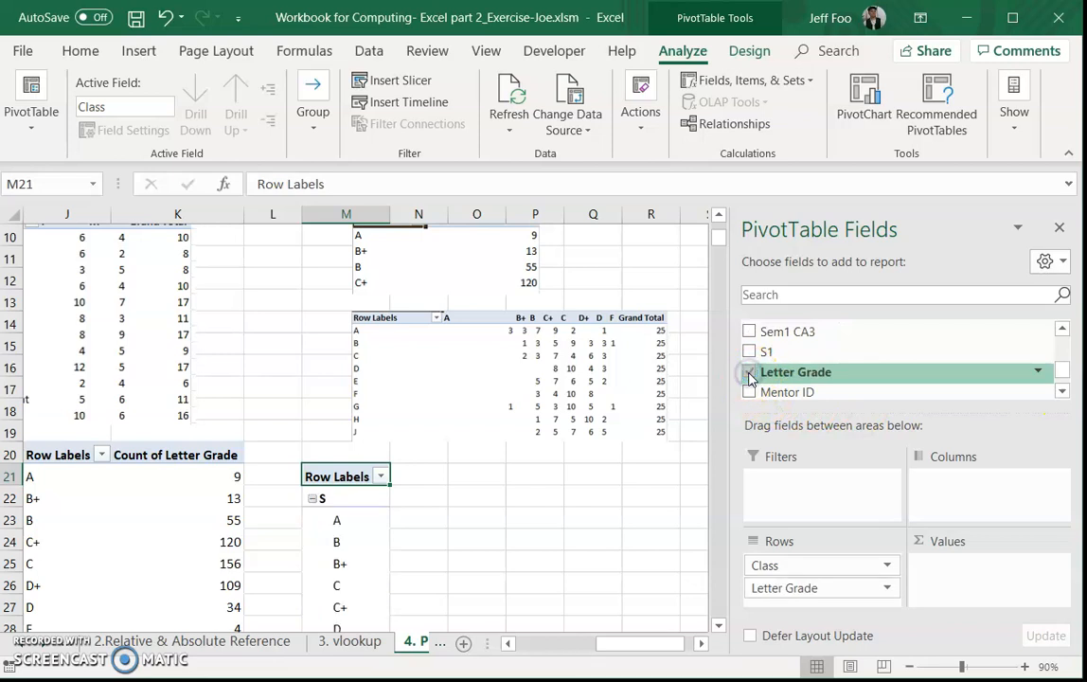
scroll(339, 530, down, 1)
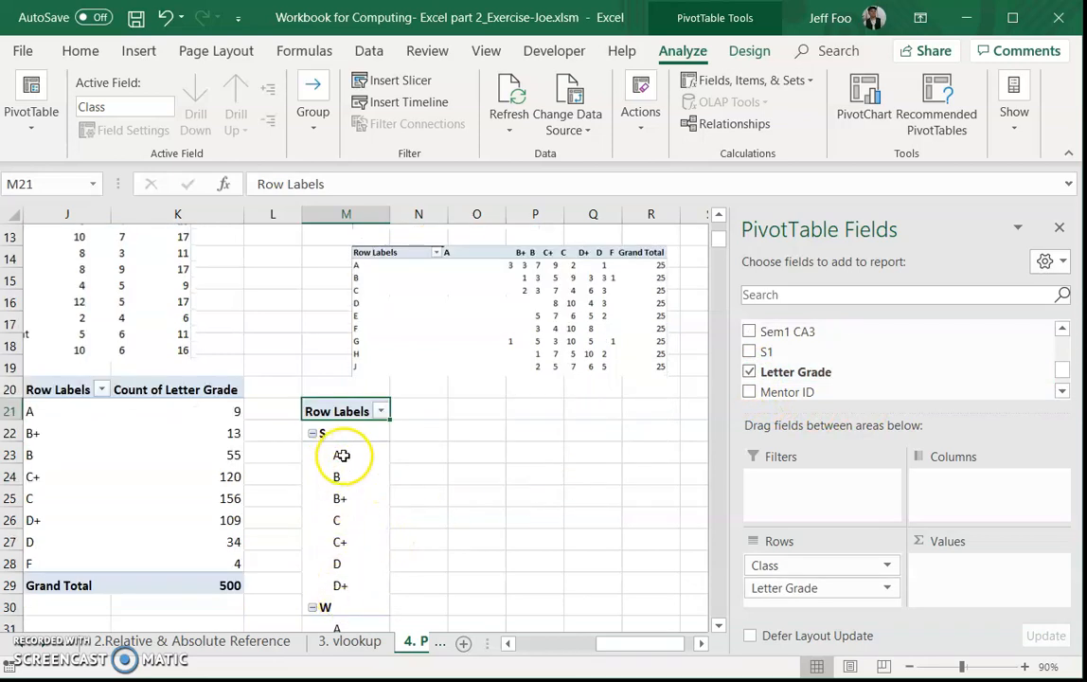
click(888, 587)
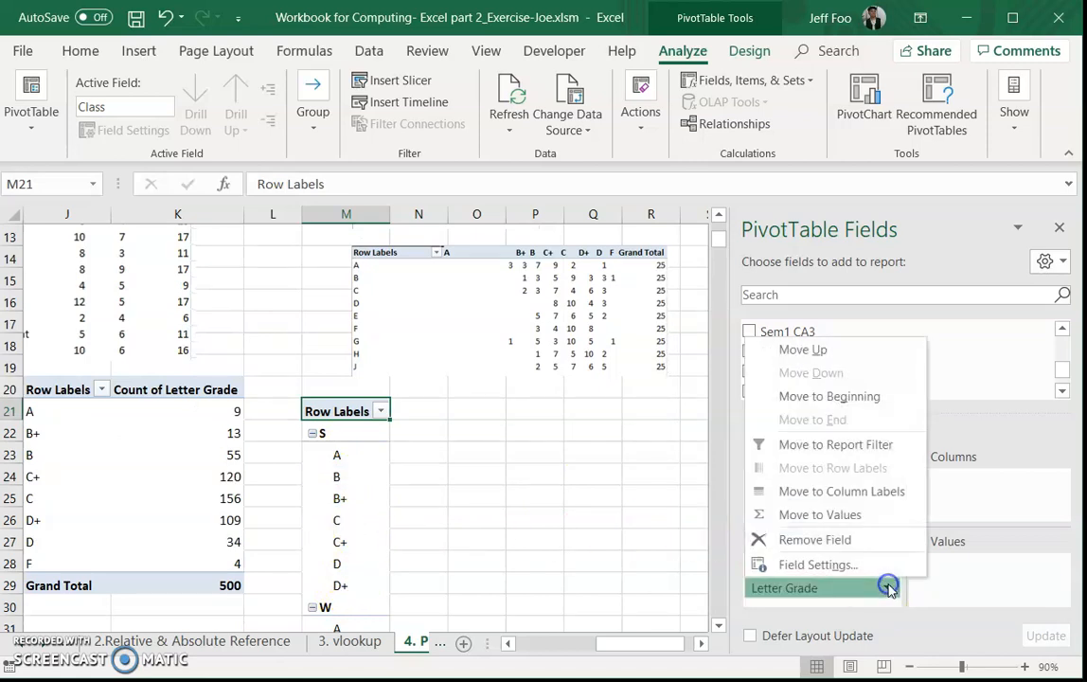
click(837, 545)
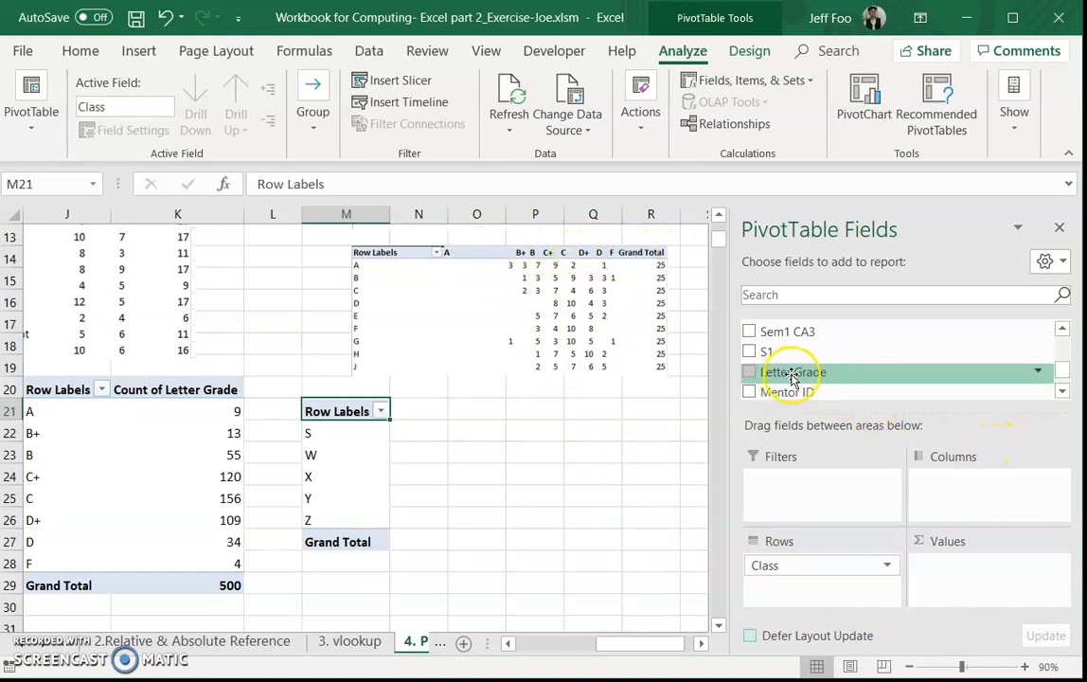
- Place Letter Grade in the PivotTable's columns and also in its values as a count
scroll(814, 390, down, 1)
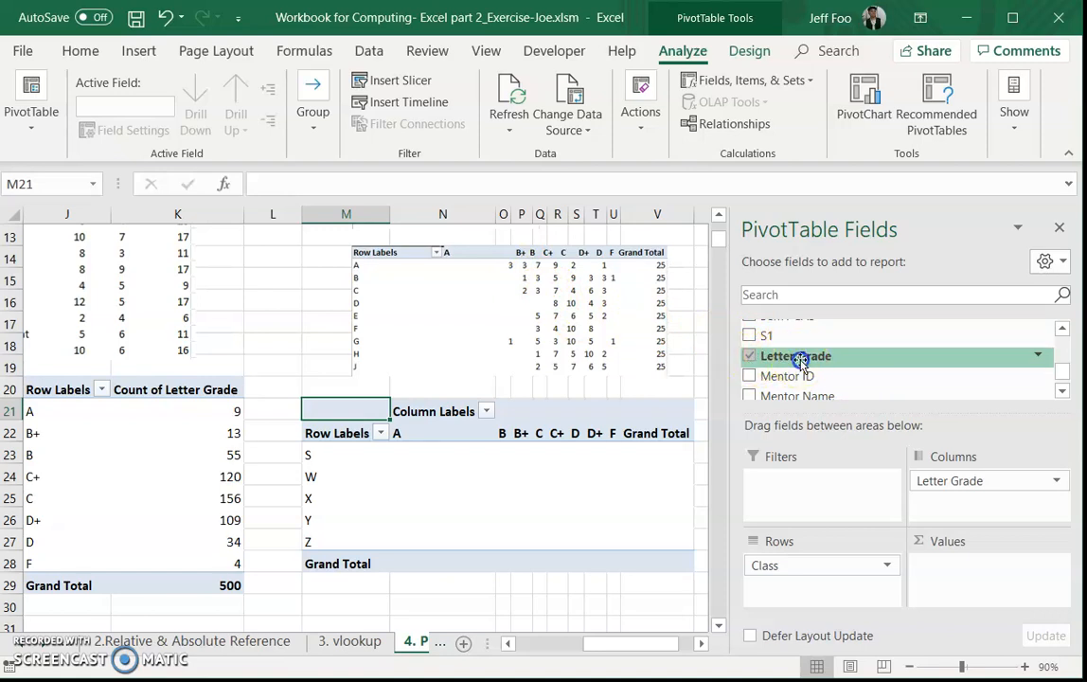
drag(800, 360, 1001, 533)
drag(1002, 574, 1002, 574)
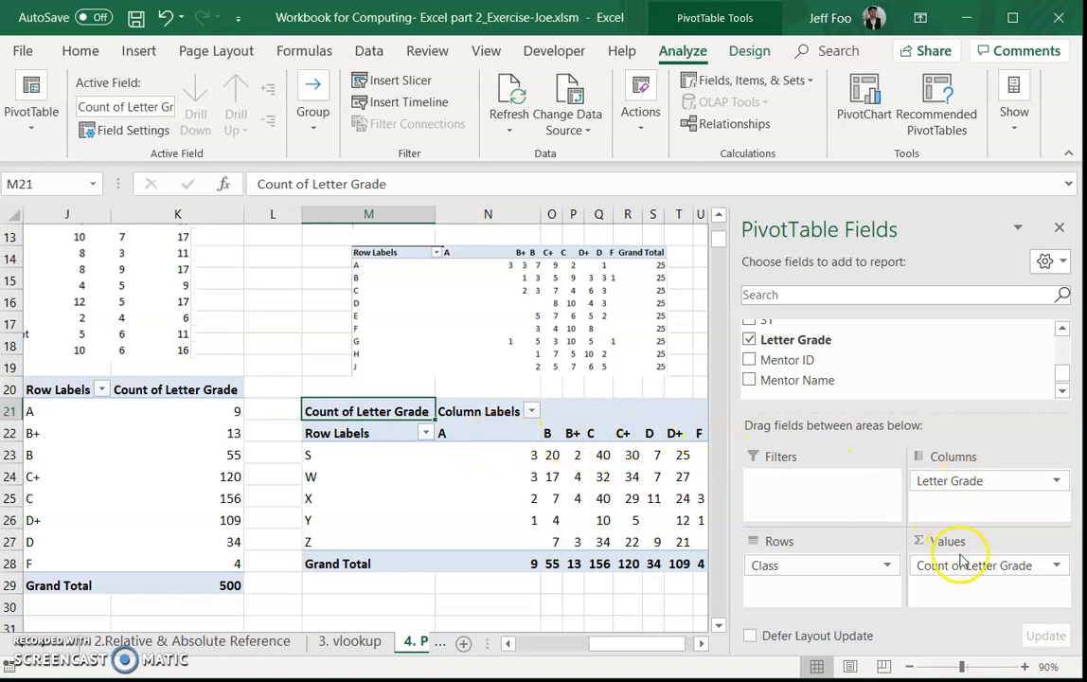
click(607, 602)
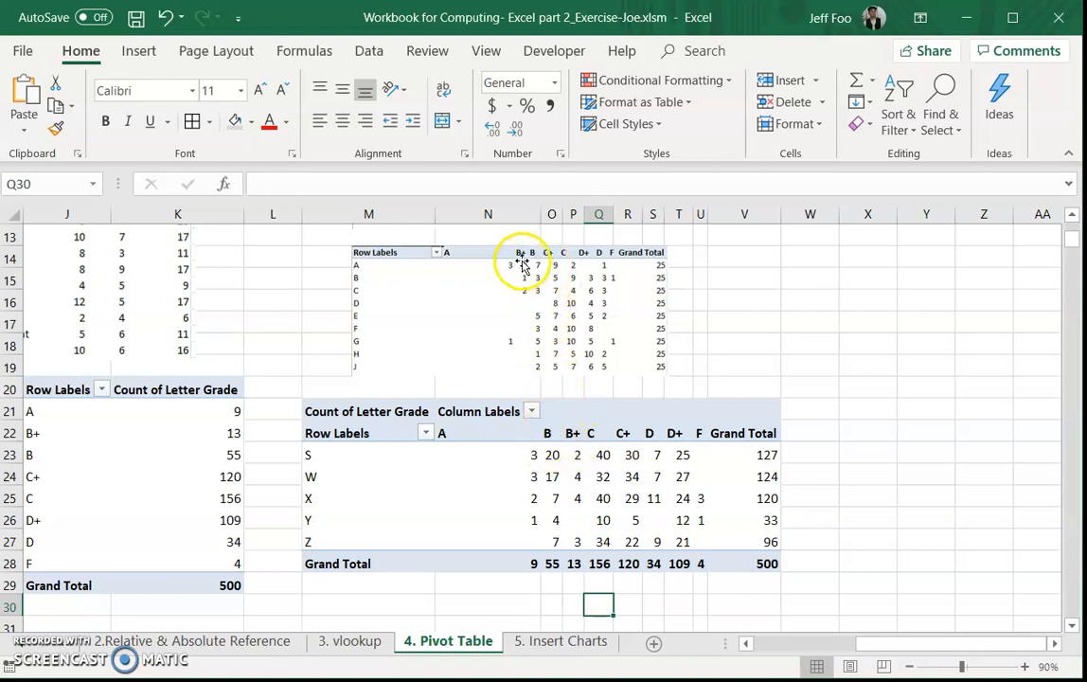
- Reorder the PivotTable's grade columns so that B+ stands before B
drag(572, 432, 582, 562)
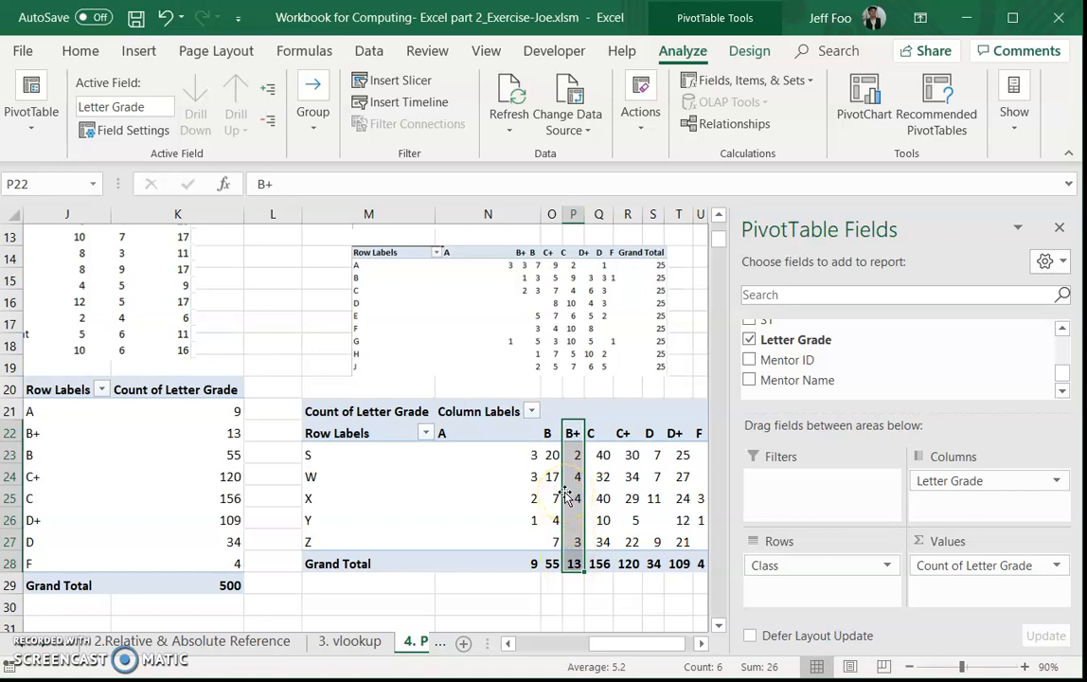
drag(564, 494, 547, 493)
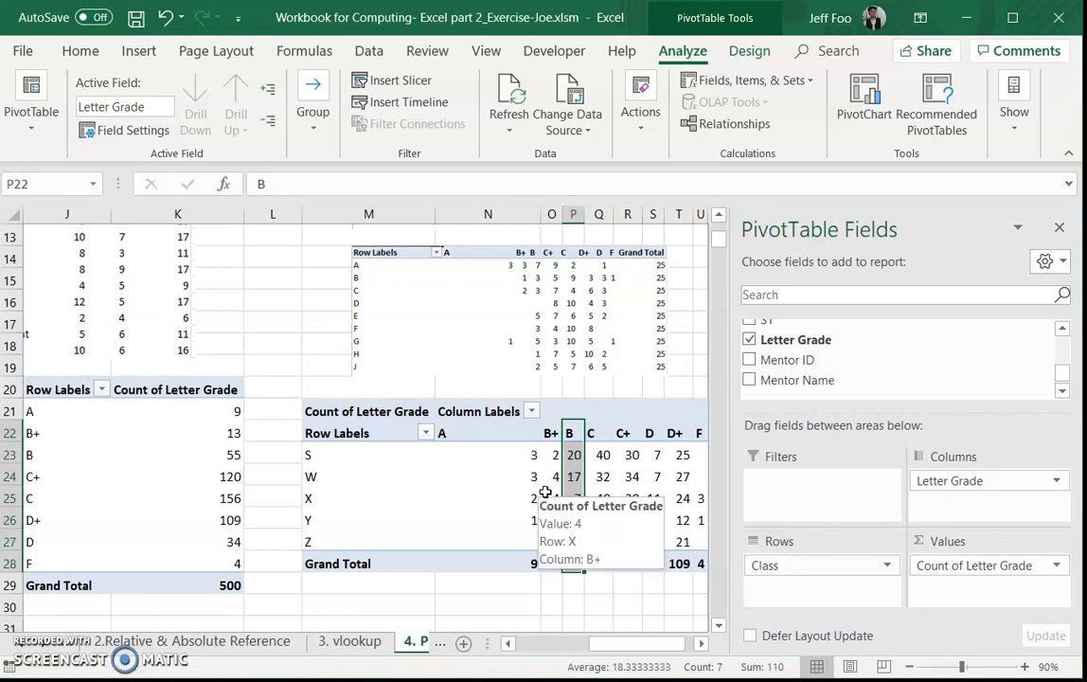
click(606, 623)
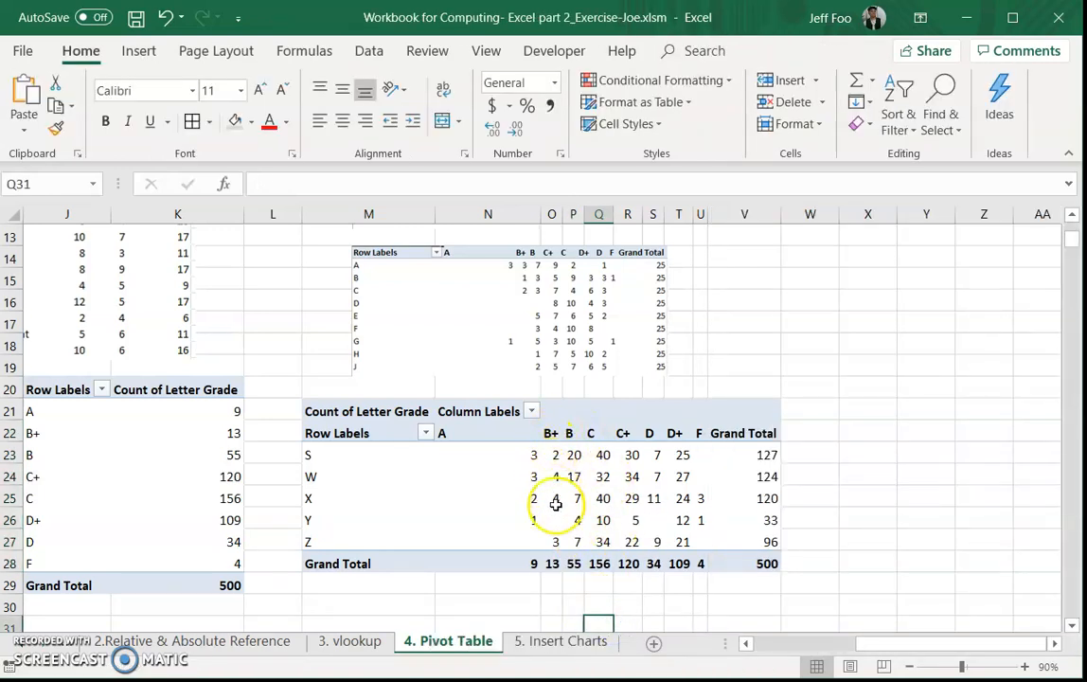
- Reorder the PivotTable's grade columns so that C+ stands before C
drag(621, 433, 624, 563)
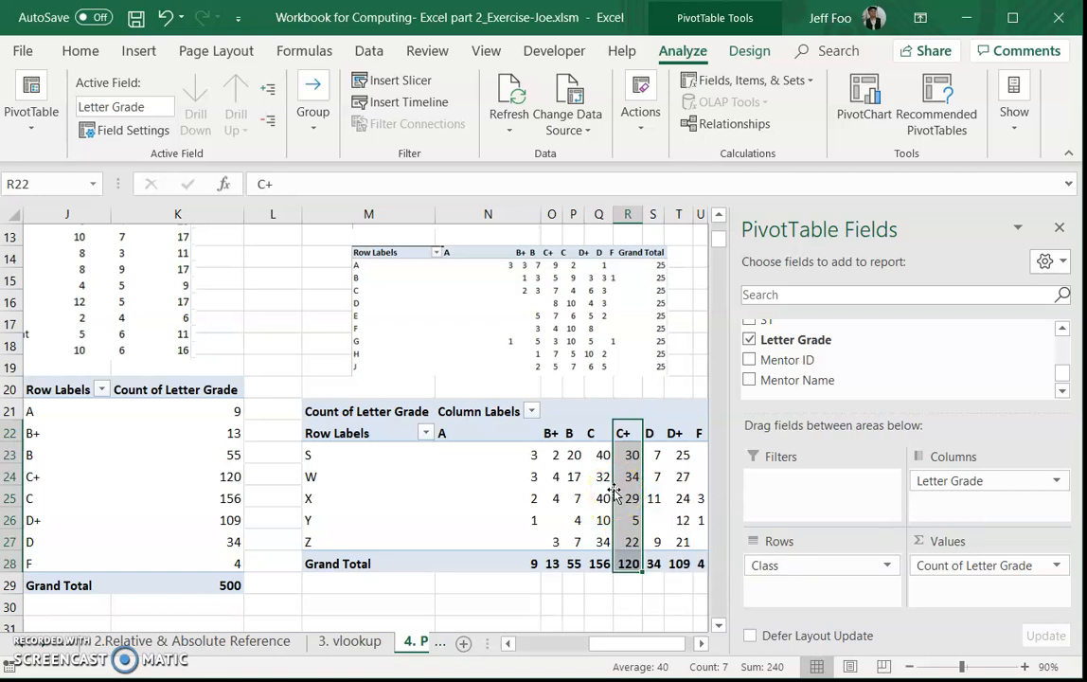
text(C)
key(Return)
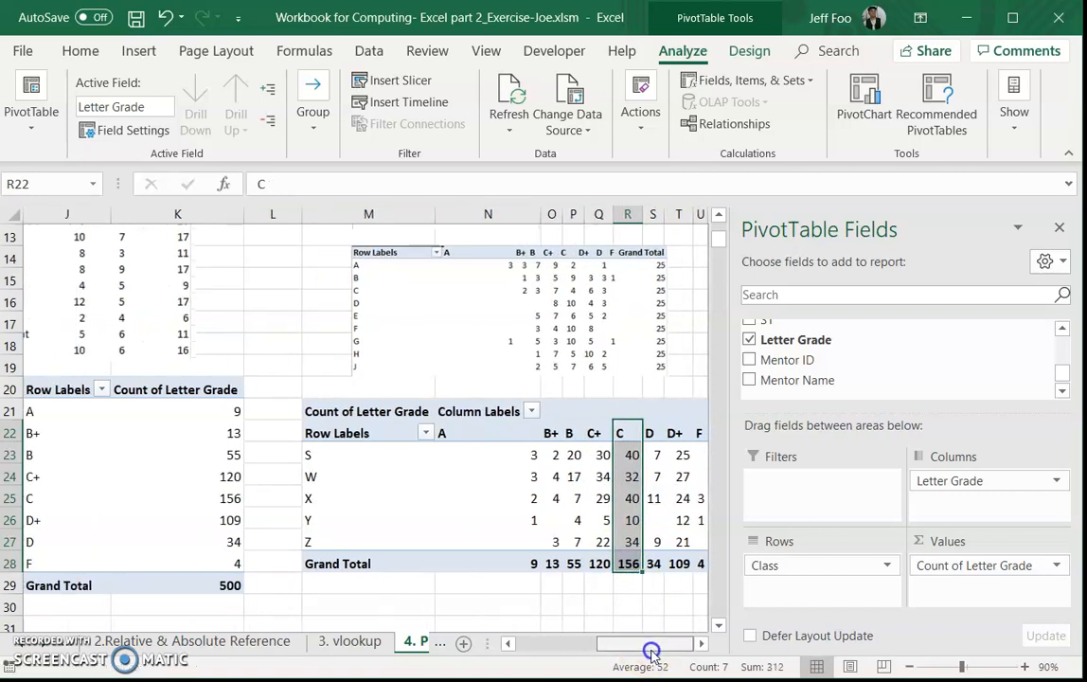
- Reorder the PivotTable's grade columns so that D+ stands before D
scroll(651, 652, right, 2)
drag(589, 433, 594, 563)
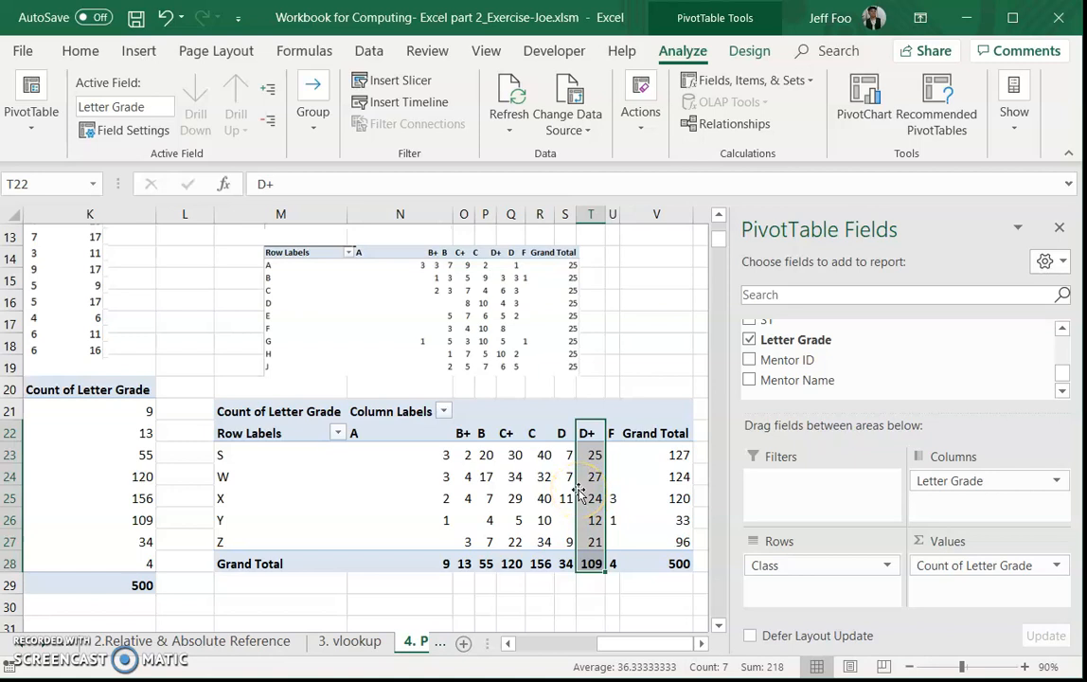
drag(579, 492, 549, 486)
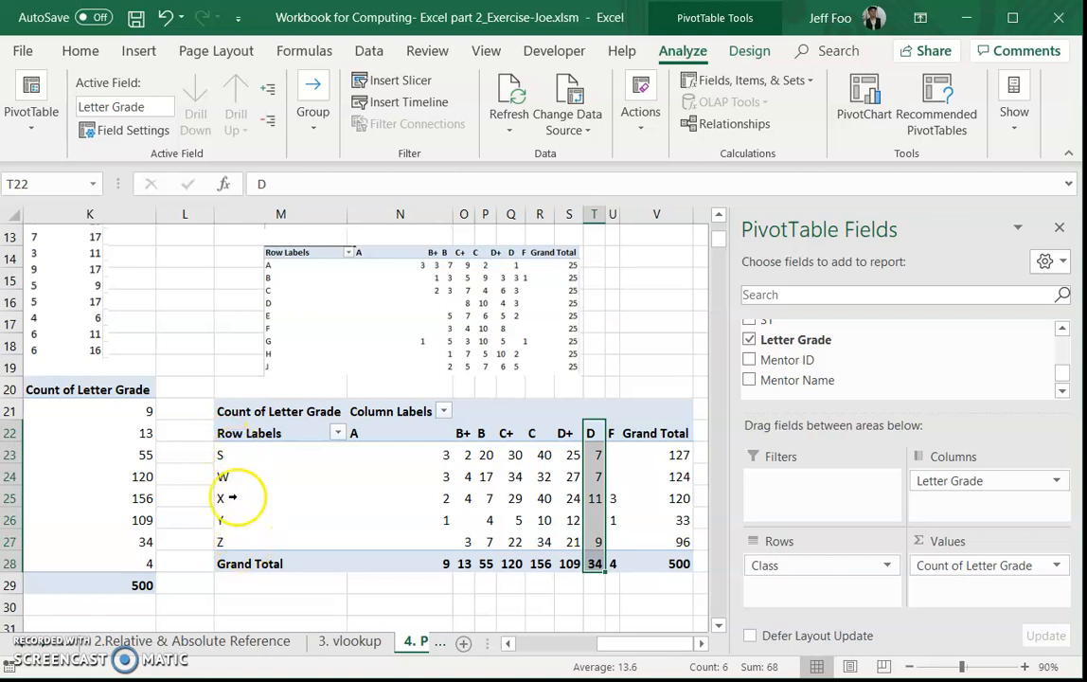
click(194, 558)
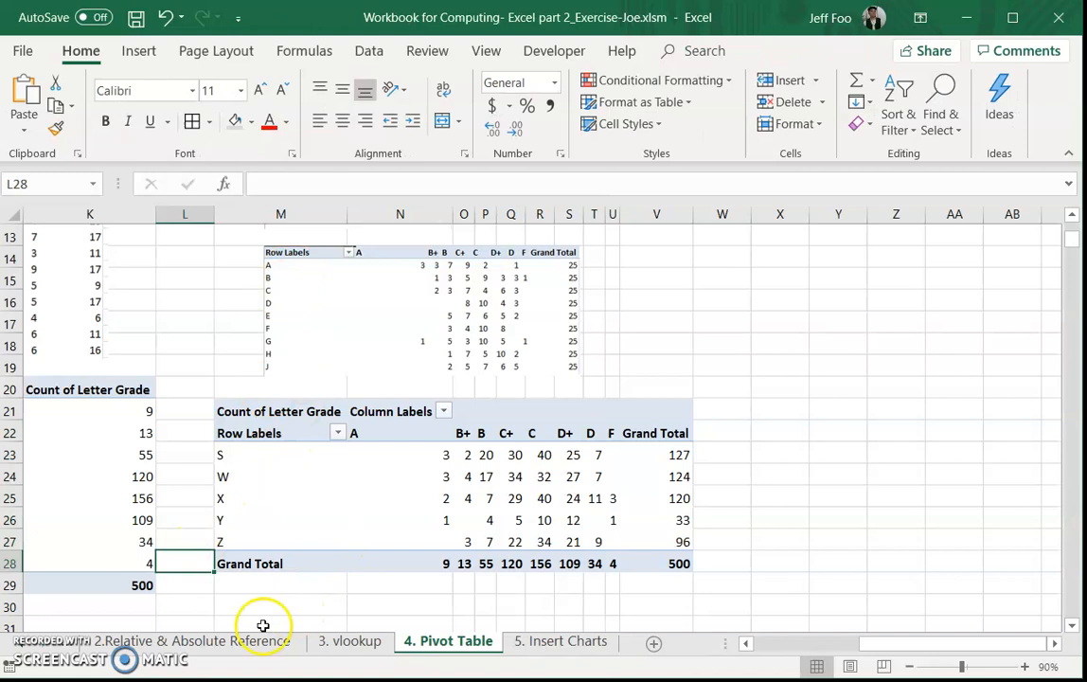